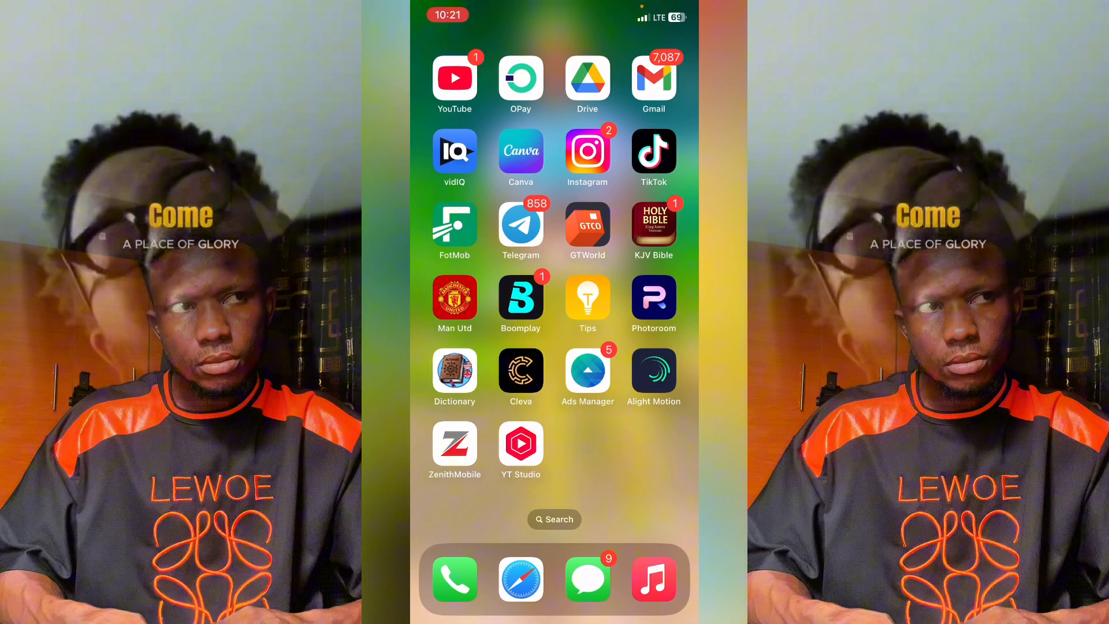
Flip to another page of apps on the Home Screen on the way to CapCut
left_click_drag(451, 347, 658, 347)
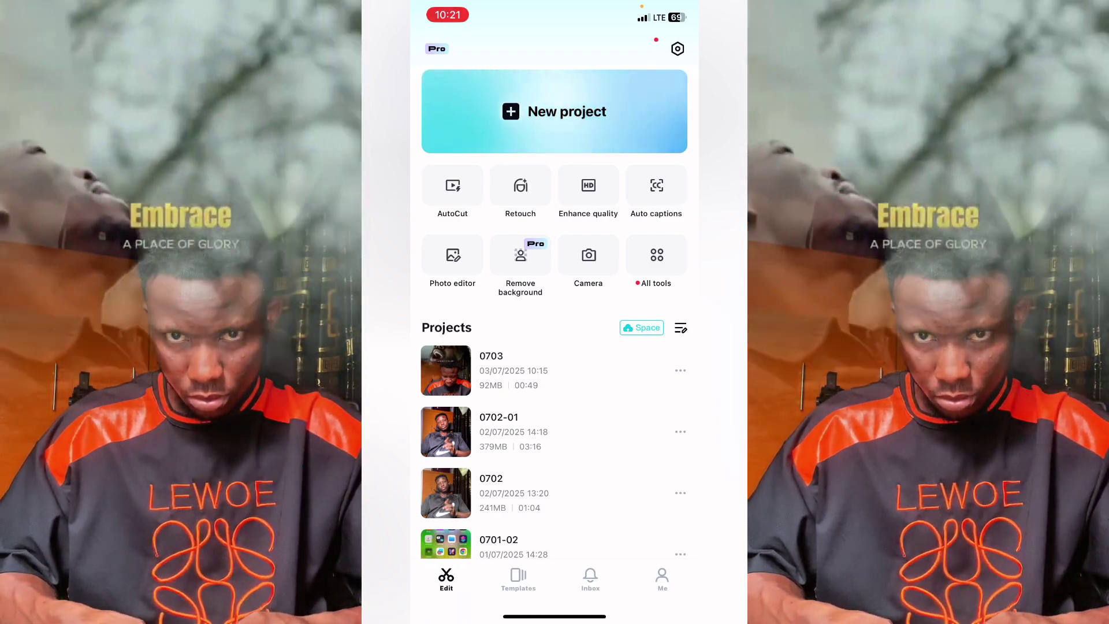
Open the existing lyric project and scrub through the song video to where the recorded clip begins
left_click(446, 370)
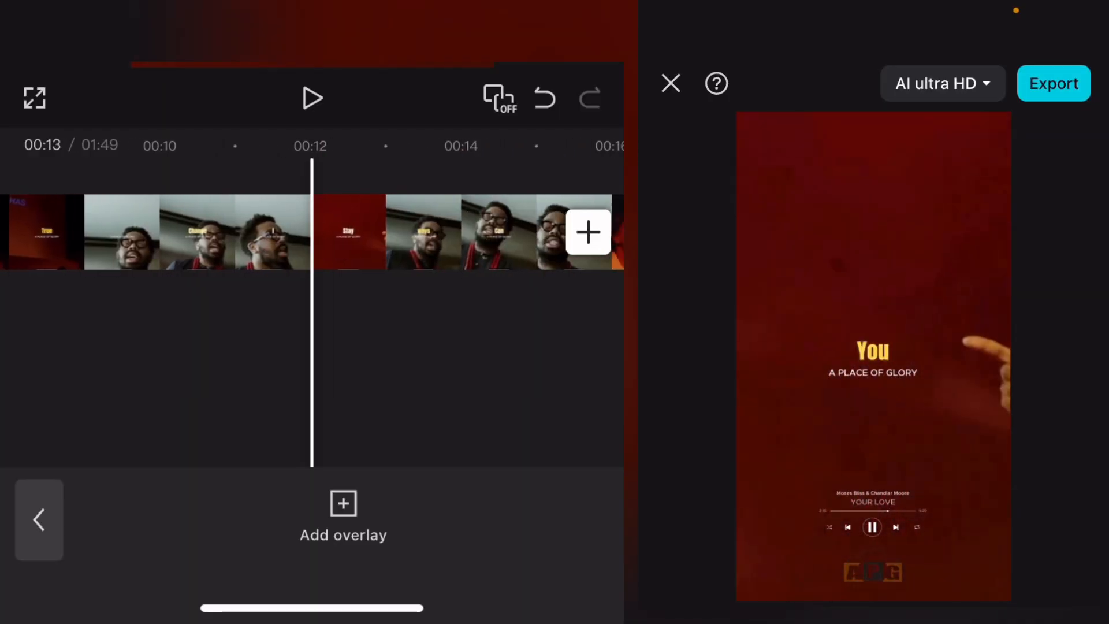
left_click_drag(174, 233, 434, 232)
left_click(260, 233)
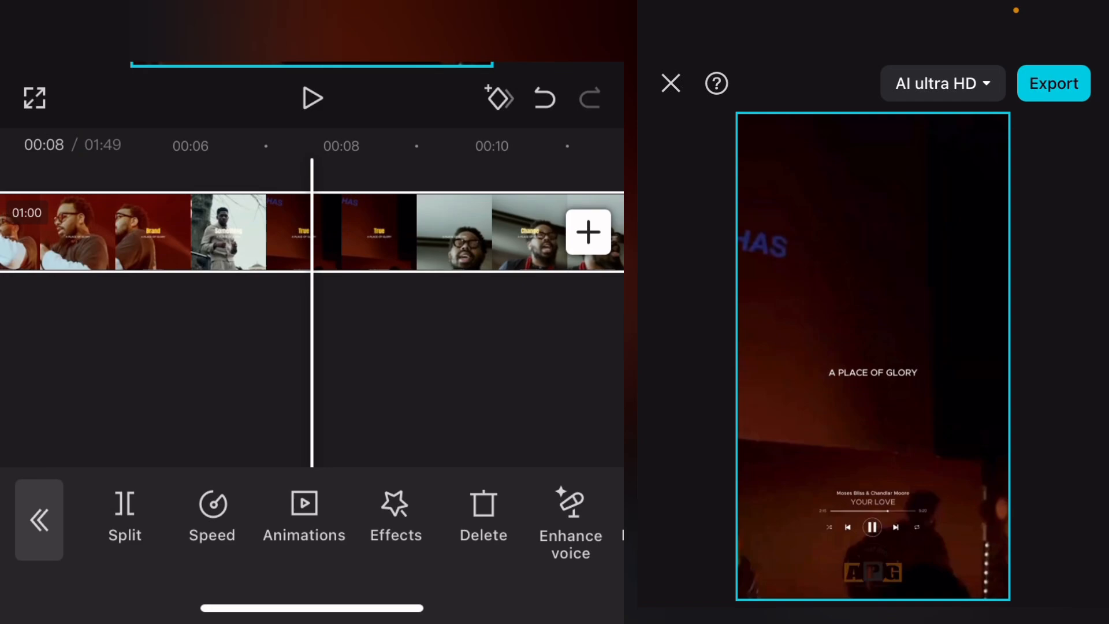
left_click_drag(521, 347, 131, 346)
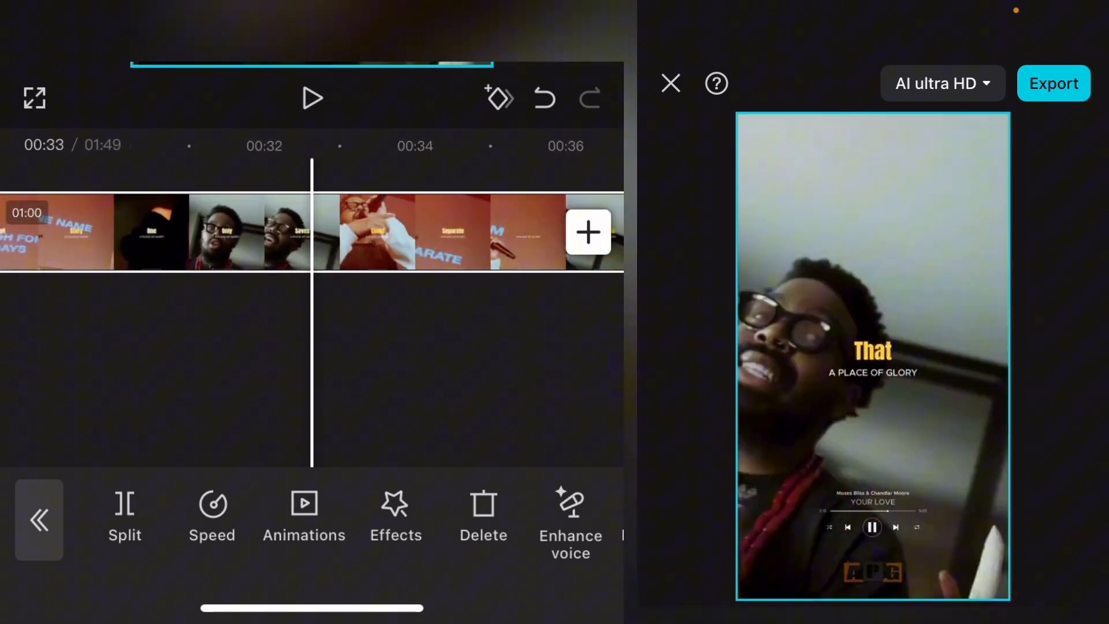
left_click_drag(520, 347, 130, 347)
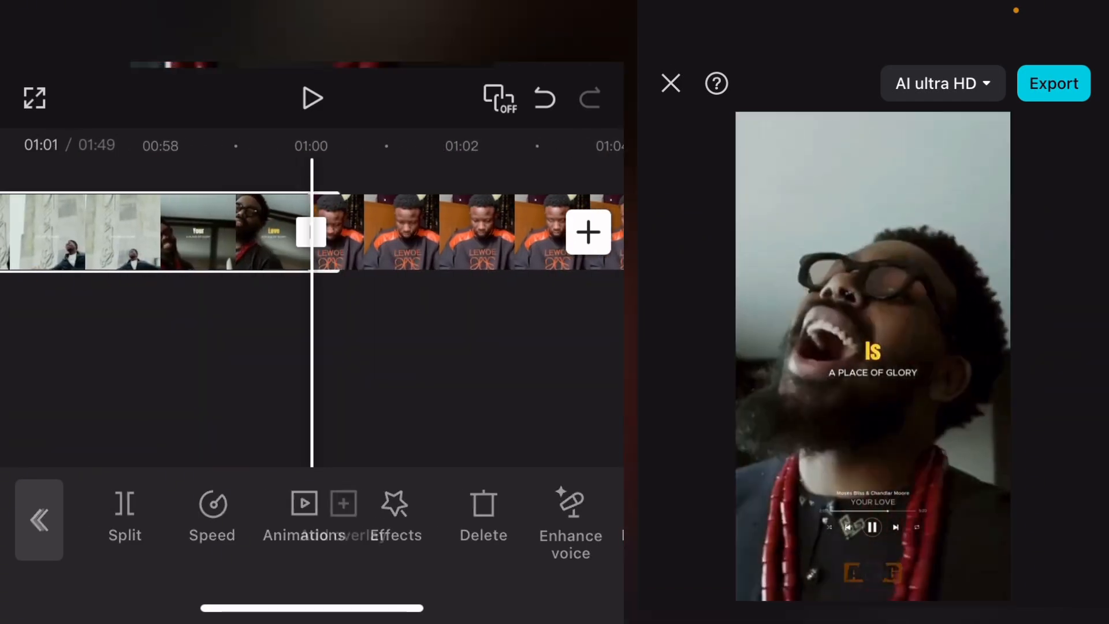
mouse_move(521, 347)
left_mouse_down()
mouse_move(130, 347)
mouse_move(521, 347)
left_mouse_up()
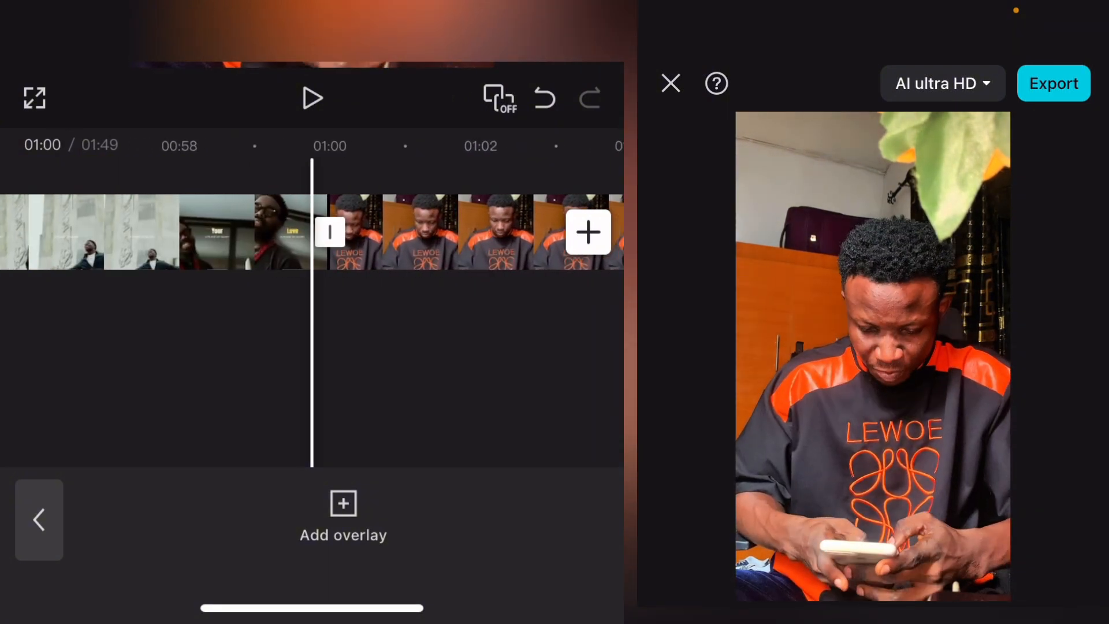
Select the recorded clip and scrub through it around 01:04
left_click_drag(521, 234, 260, 234)
left_click(174, 234)
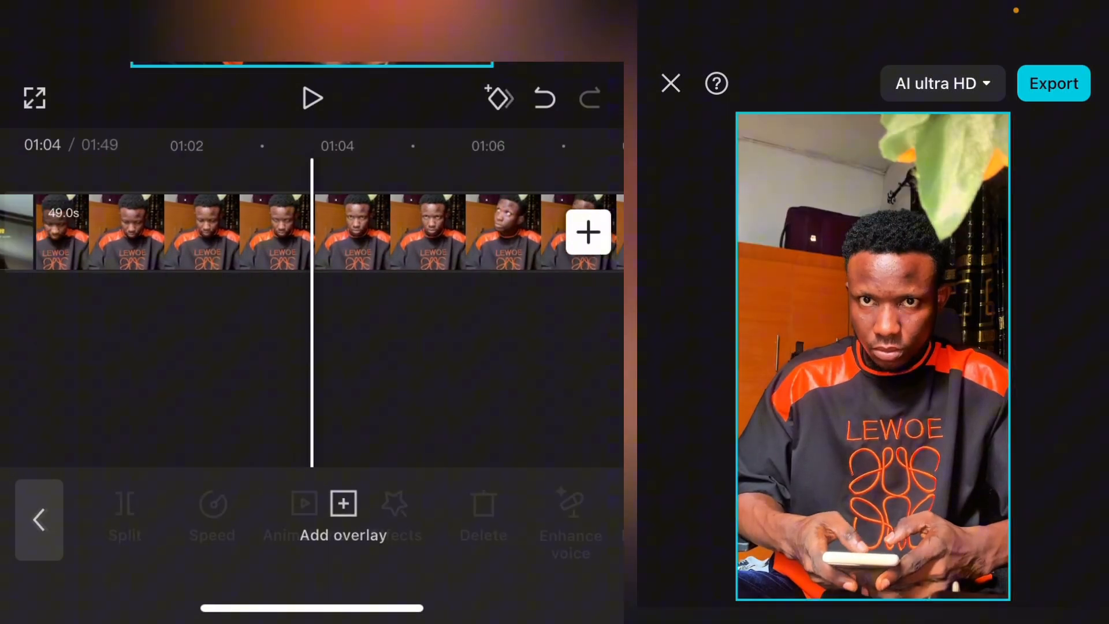
left_click_drag(476, 234, 266, 234)
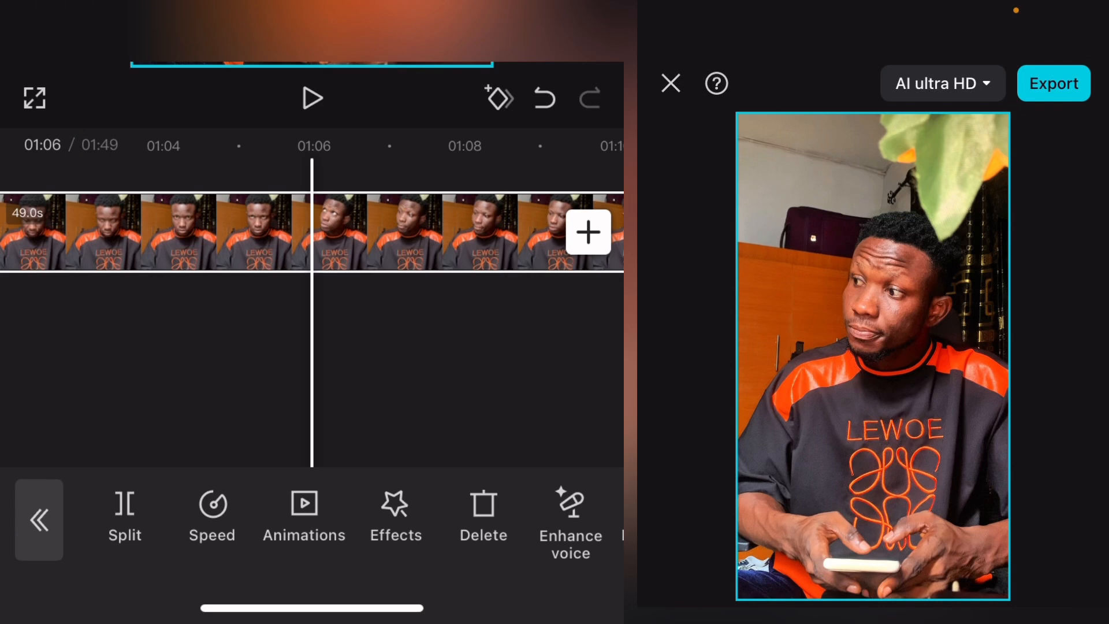
Scrub back into the song video and settle the playhead at 00:22 on the 'Praise' lyric
left_click_drag(173, 232, 434, 232)
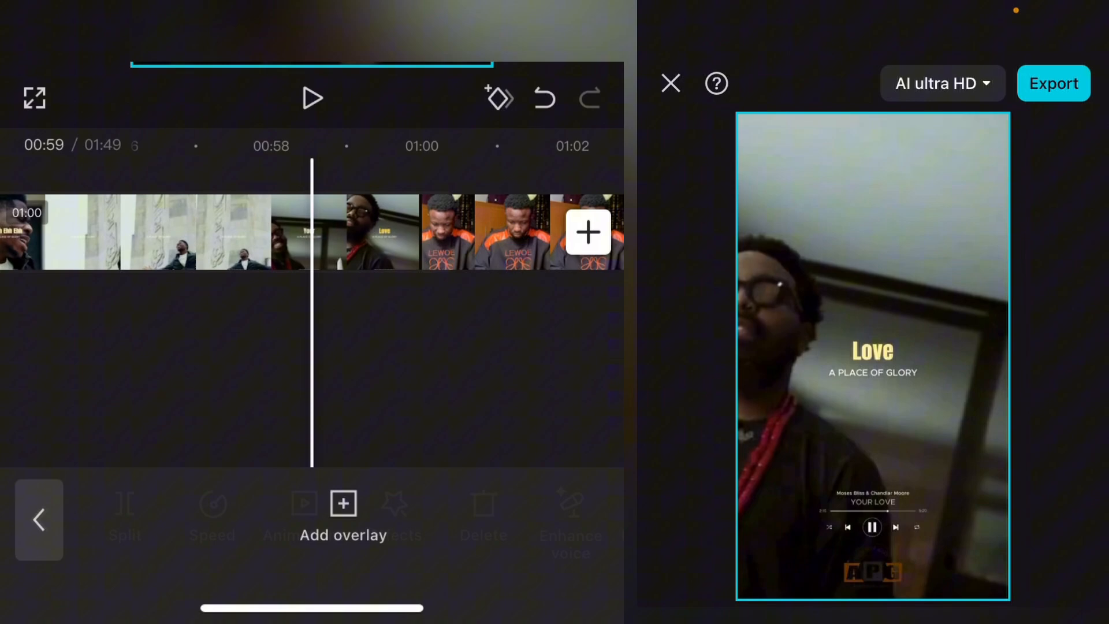
left_click_drag(174, 233, 433, 232)
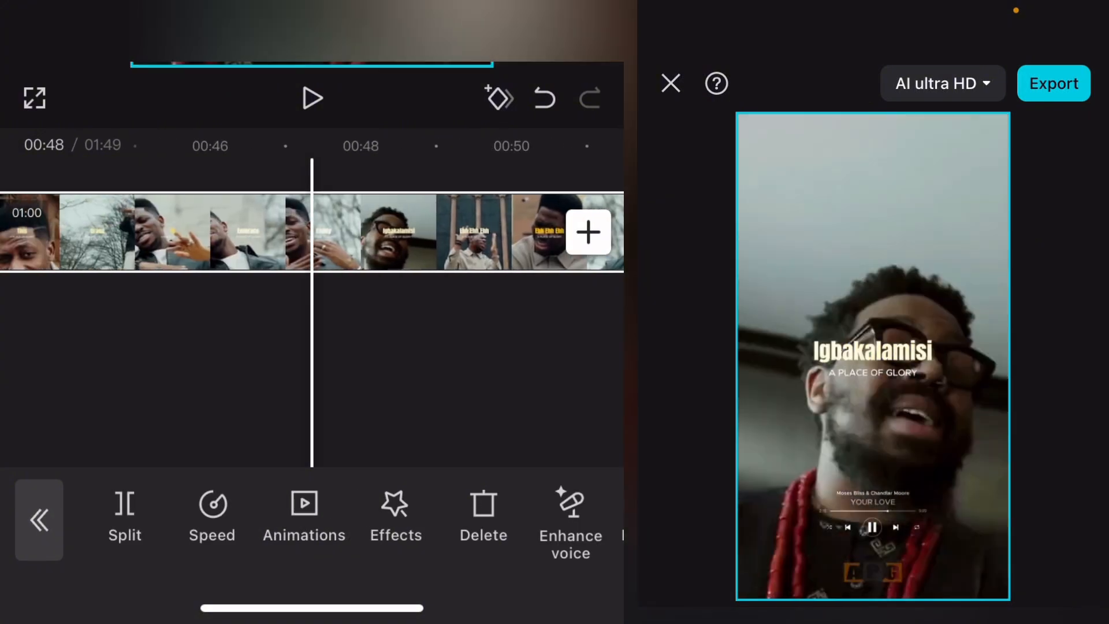
left_click_drag(173, 232, 433, 232)
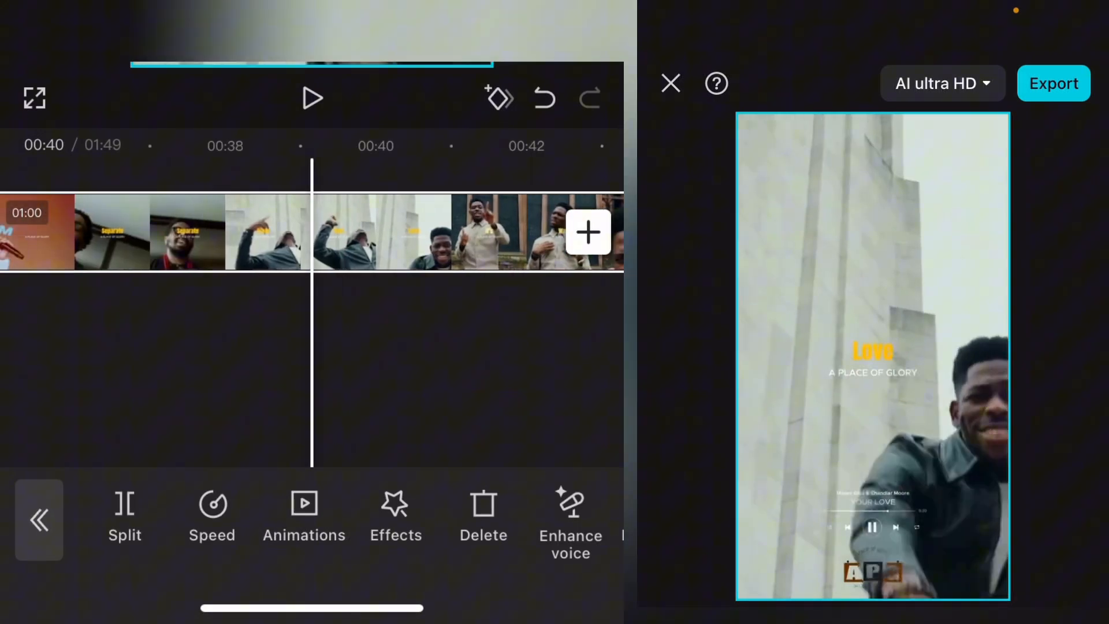
left_click_drag(173, 232, 433, 232)
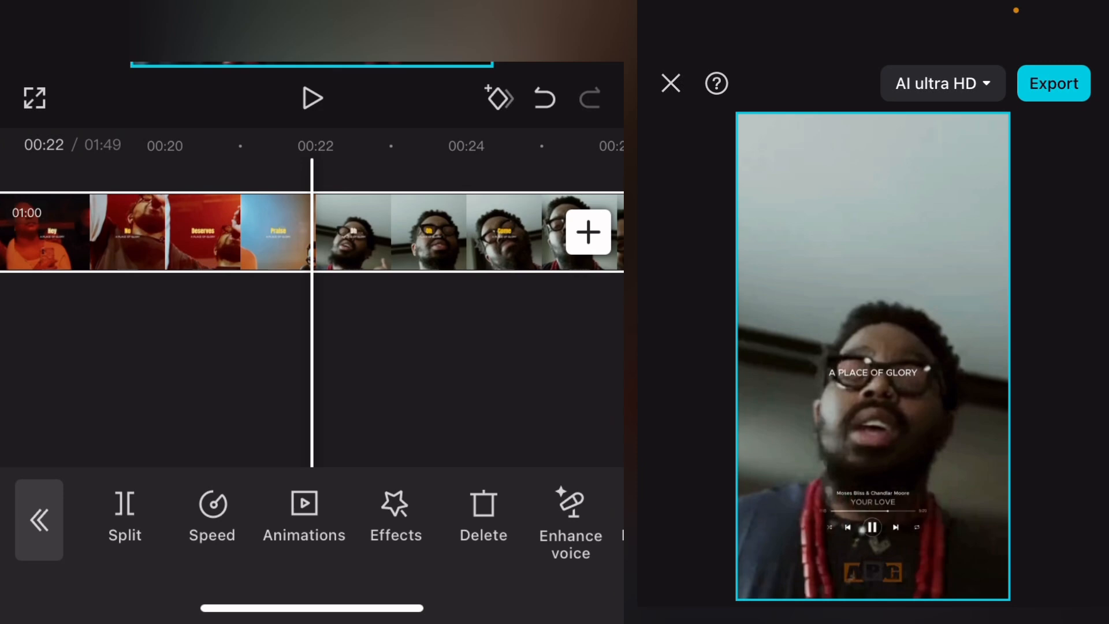
left_click_drag(173, 233, 198, 233)
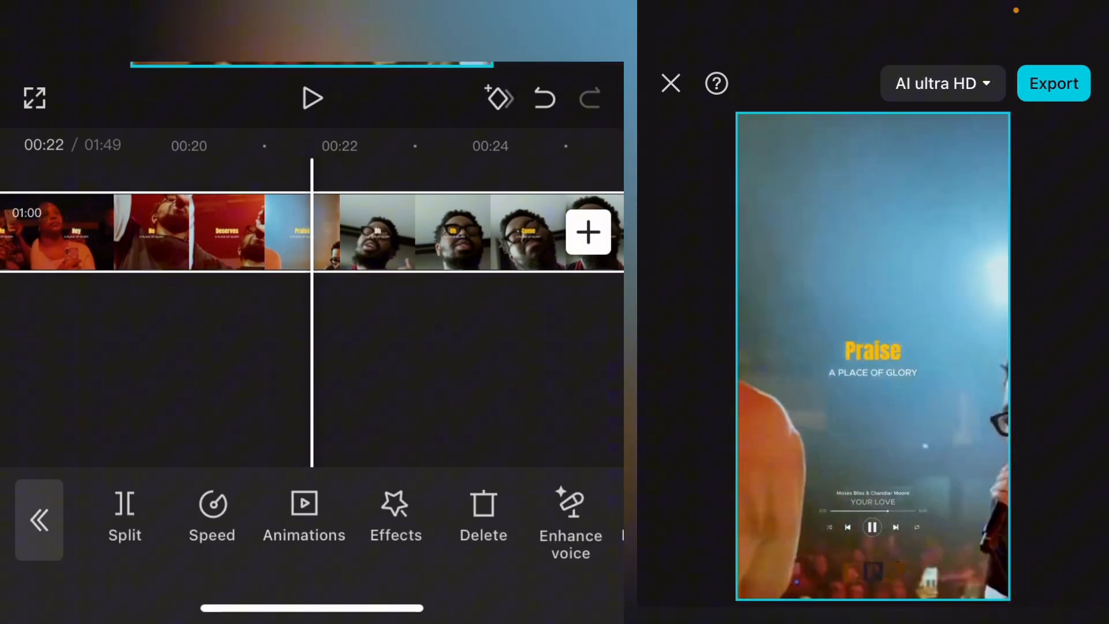
scroll(346, 521, "right", 8)
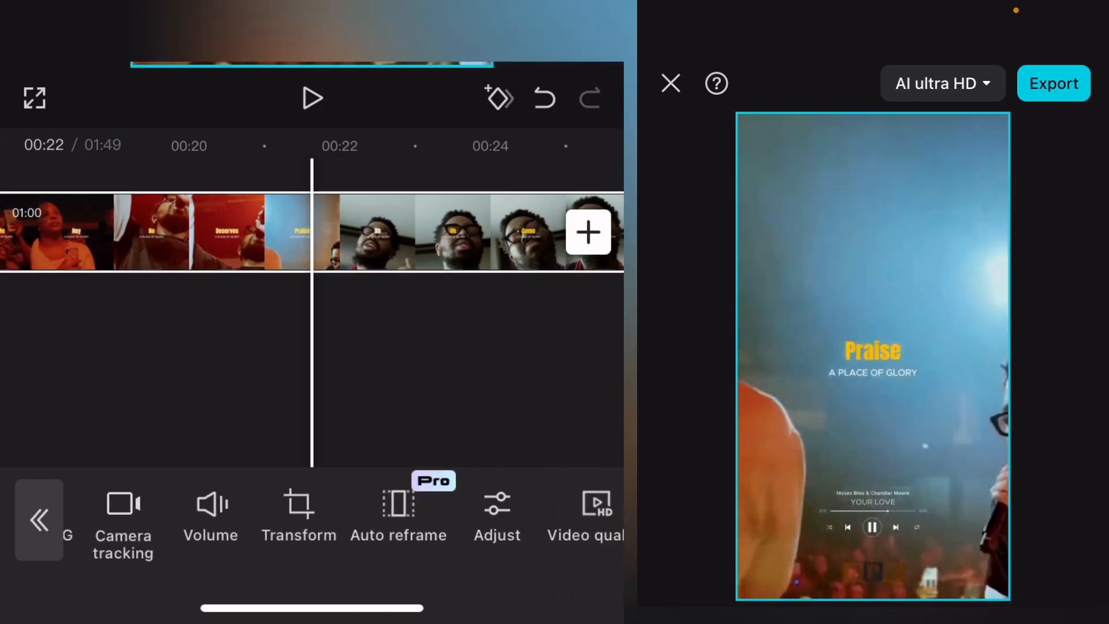
scroll(347, 521, "right", 8)
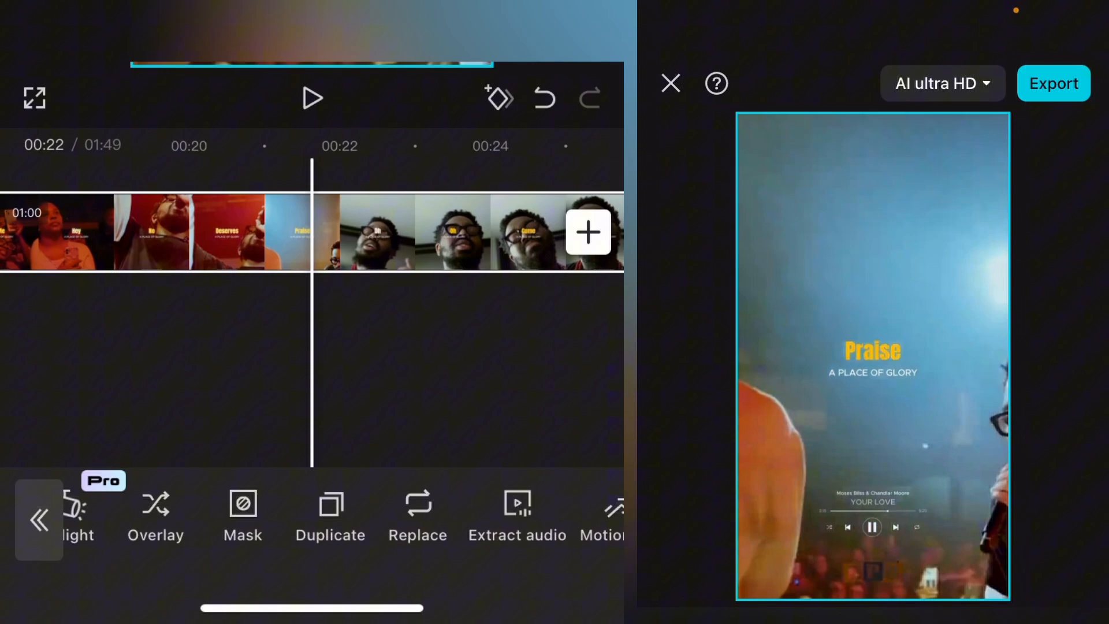
left_click(229, 515)
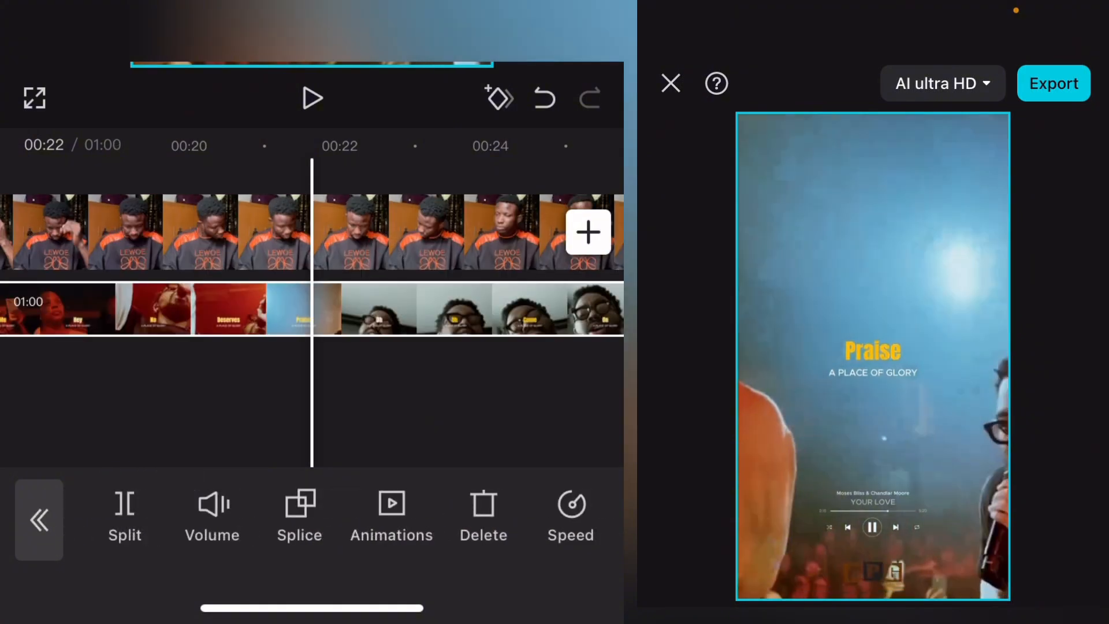
scroll(312, 260, "left", 10)
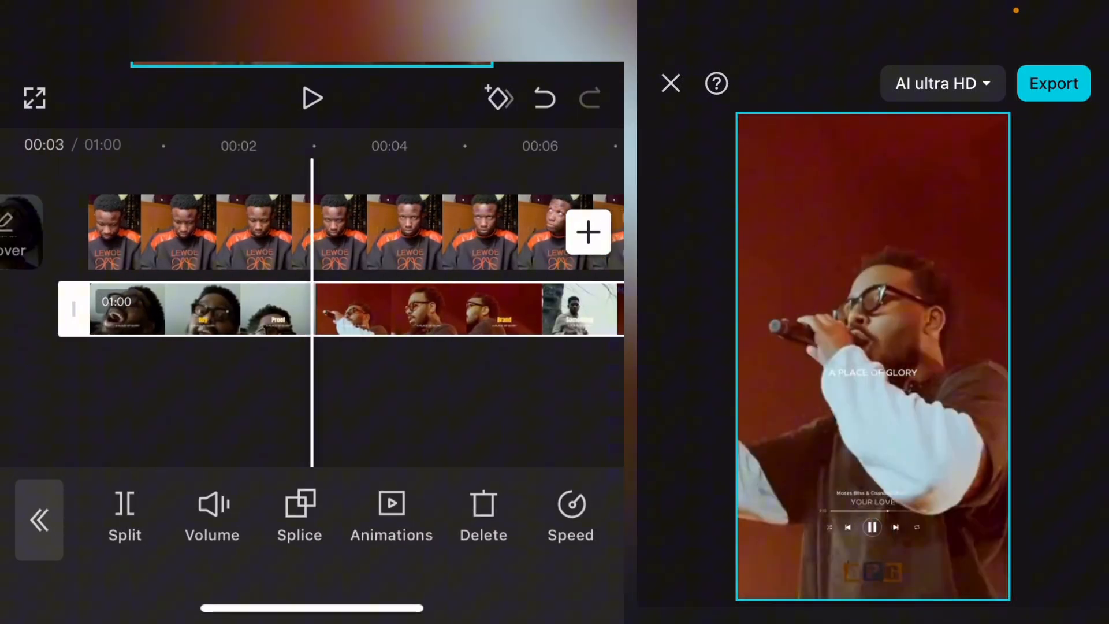
scroll(390, 390, "right", 5)
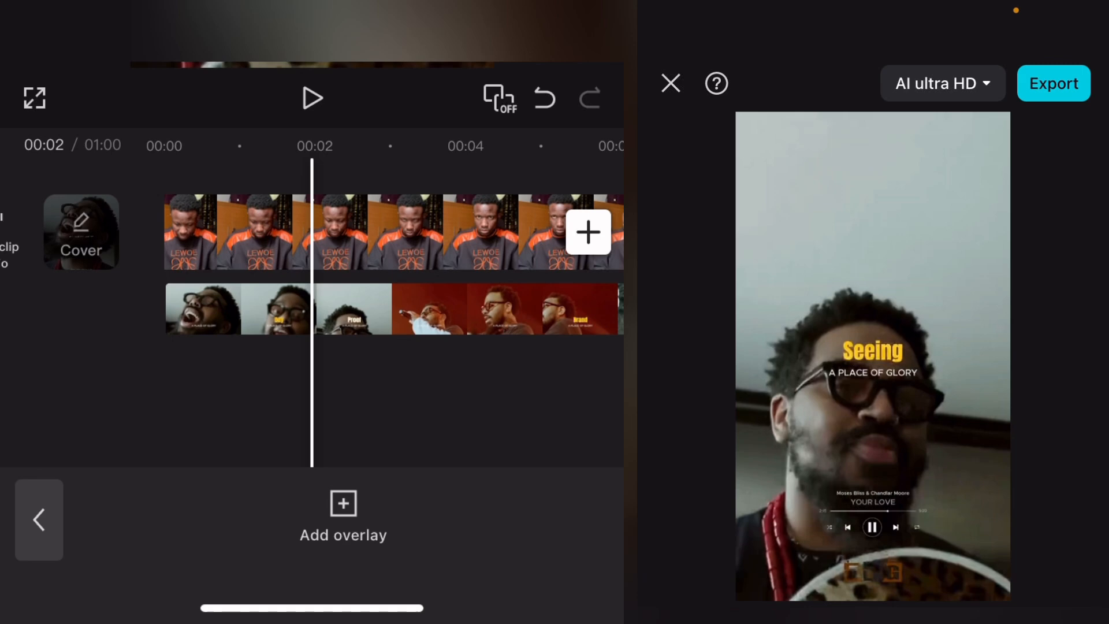
left_click(390, 309)
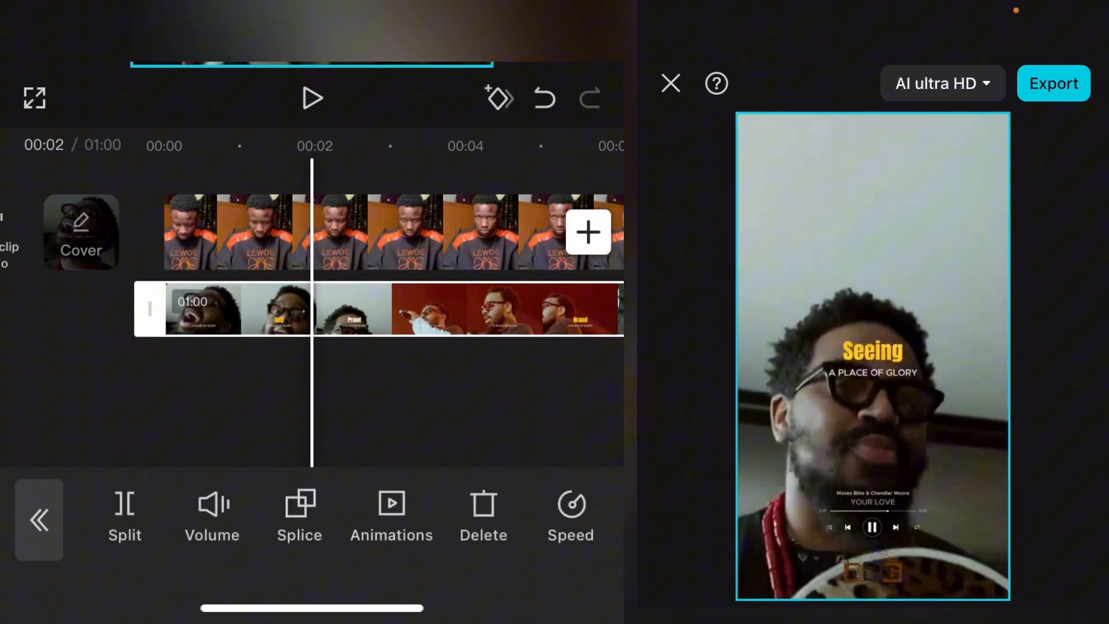
left_click(391, 232)
left_click(390, 309)
left_click(390, 232)
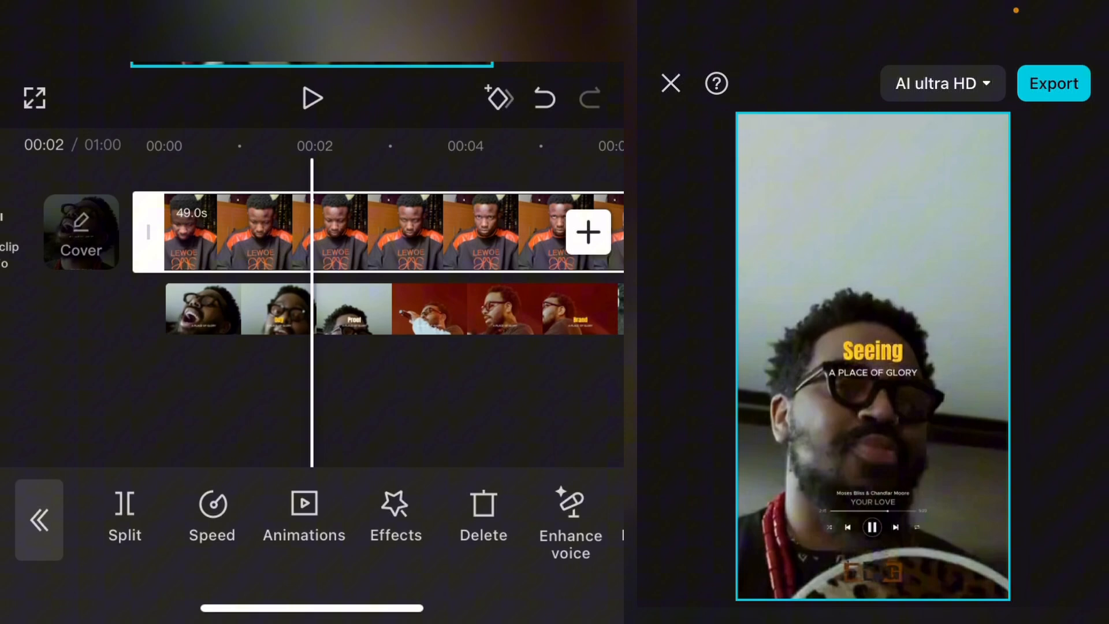
left_click(390, 390)
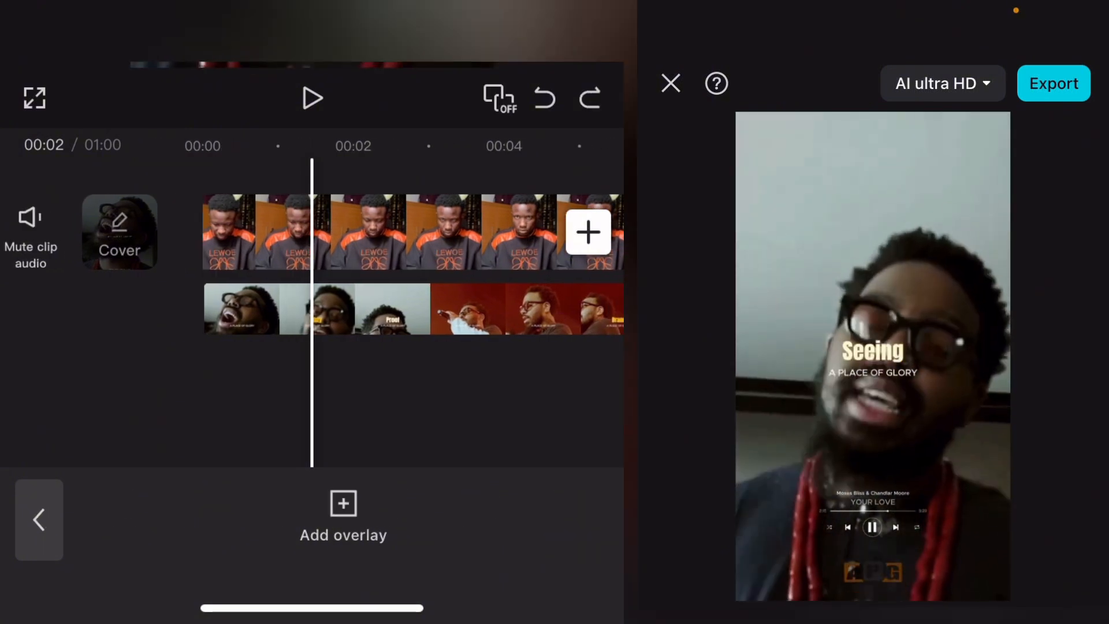
left_click(390, 309)
left_click(391, 232)
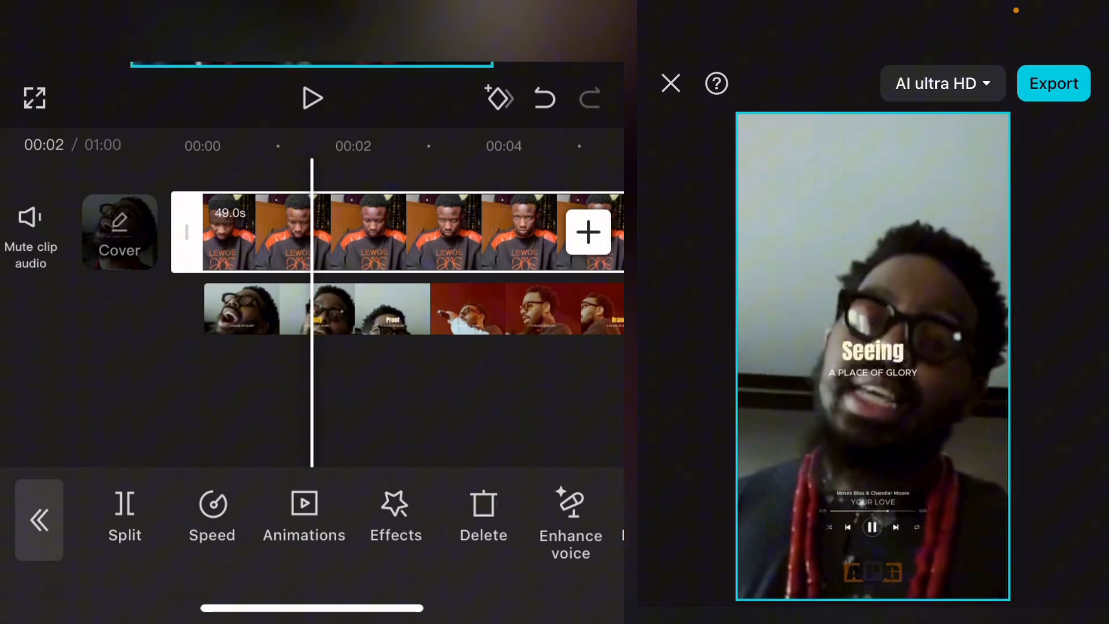
left_click(434, 391)
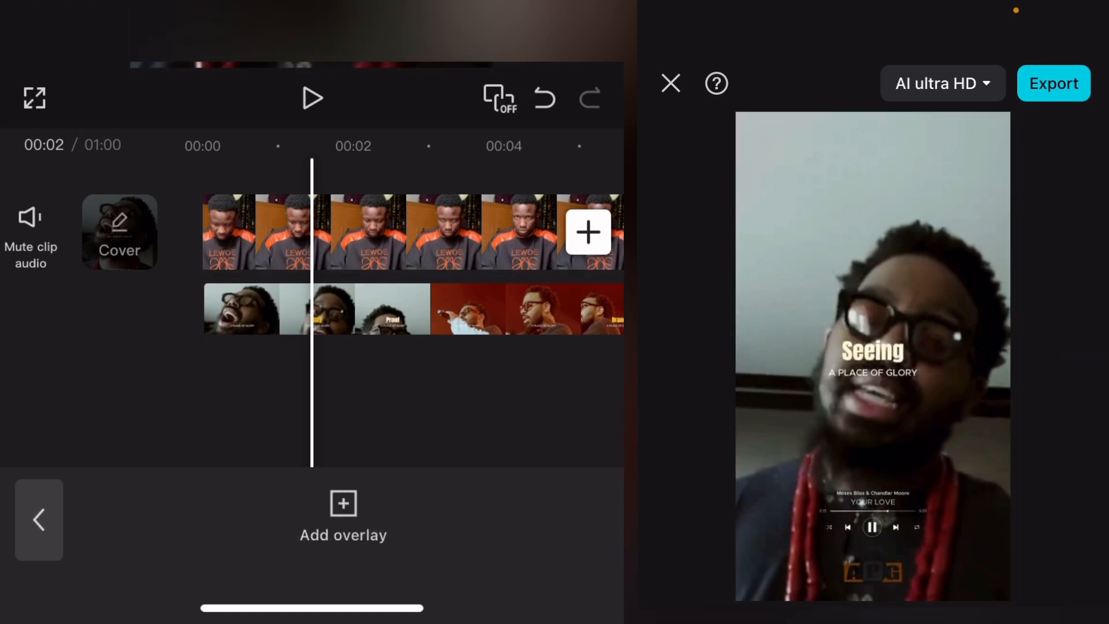
Move the song overlay higher in the frame so the recorded clip shows along the bottom
left_click(390, 310)
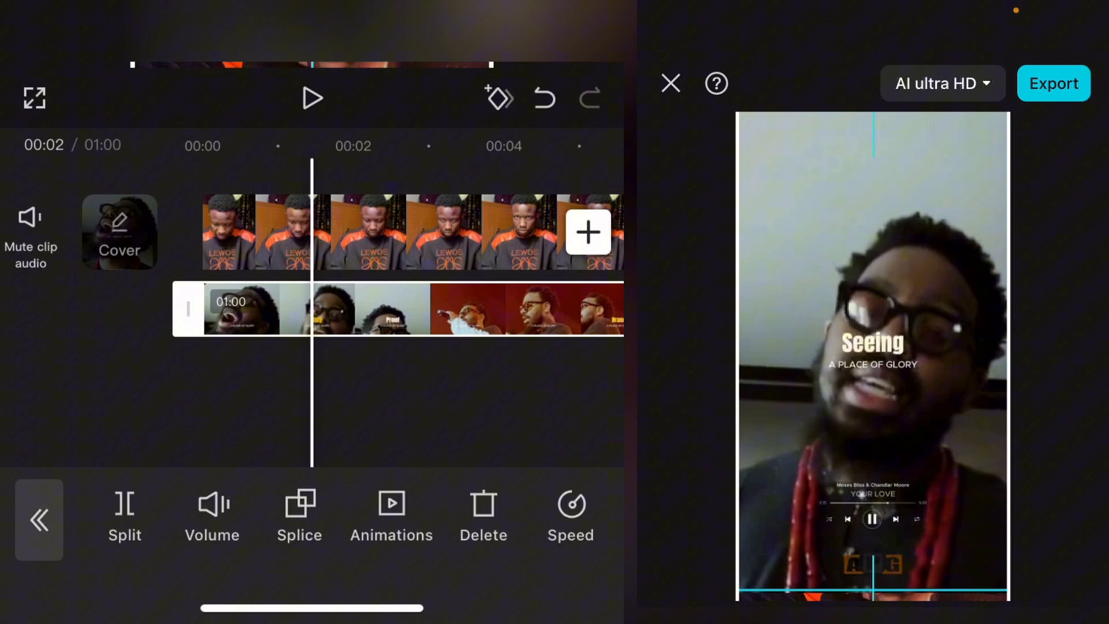
left_click_drag(873, 356, 873, 322)
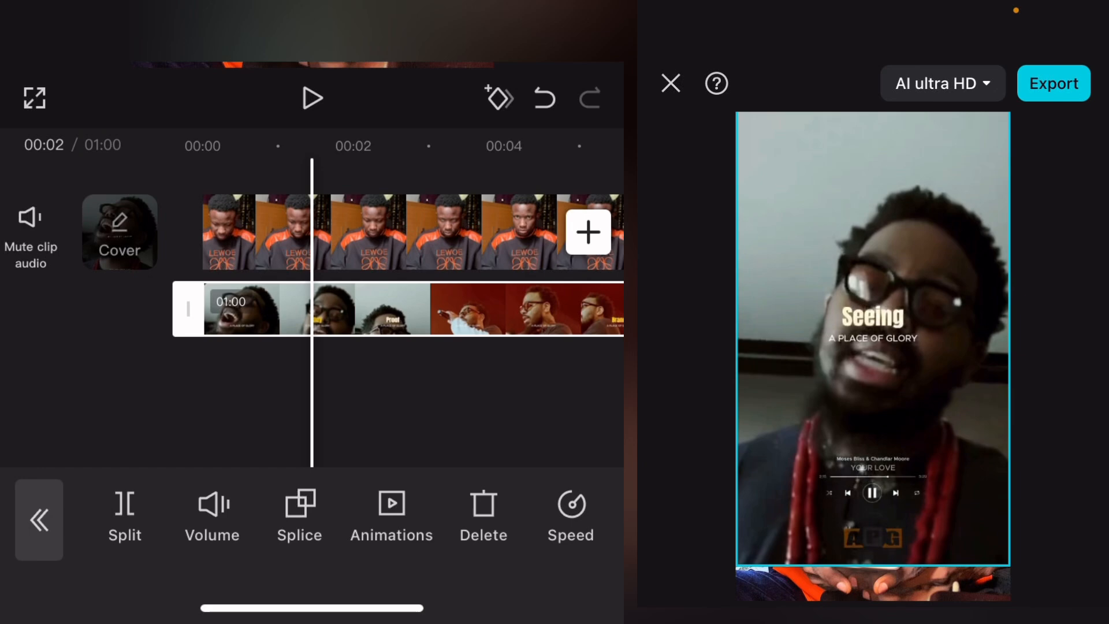
Check the recorded main clip, then reselect the song overlay for editing
left_click(434, 232)
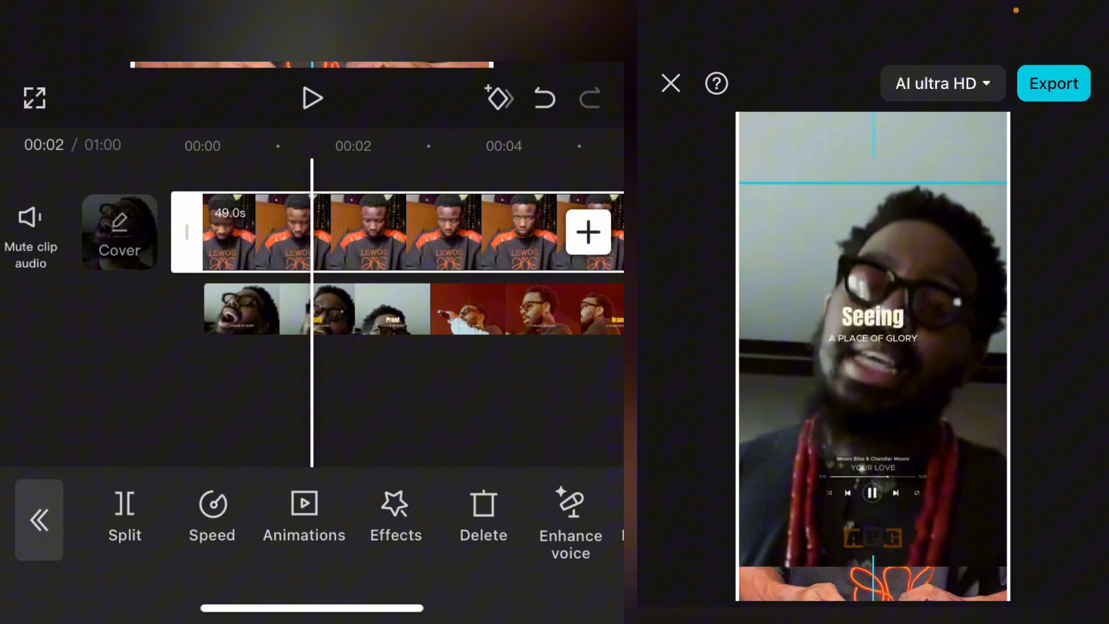
left_click(434, 398)
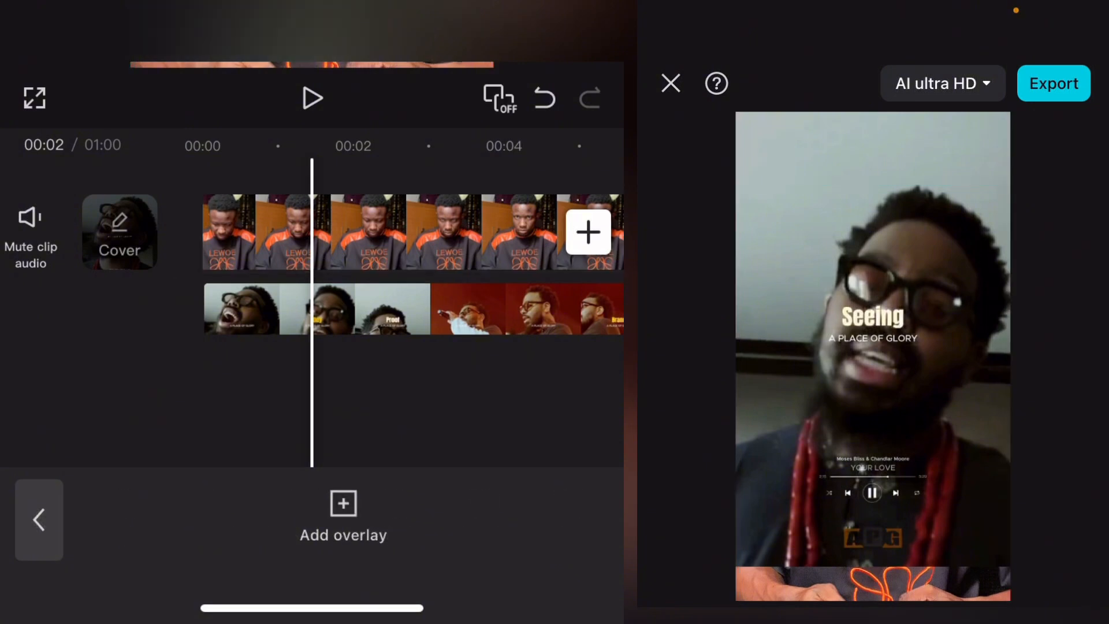
left_click(381, 309)
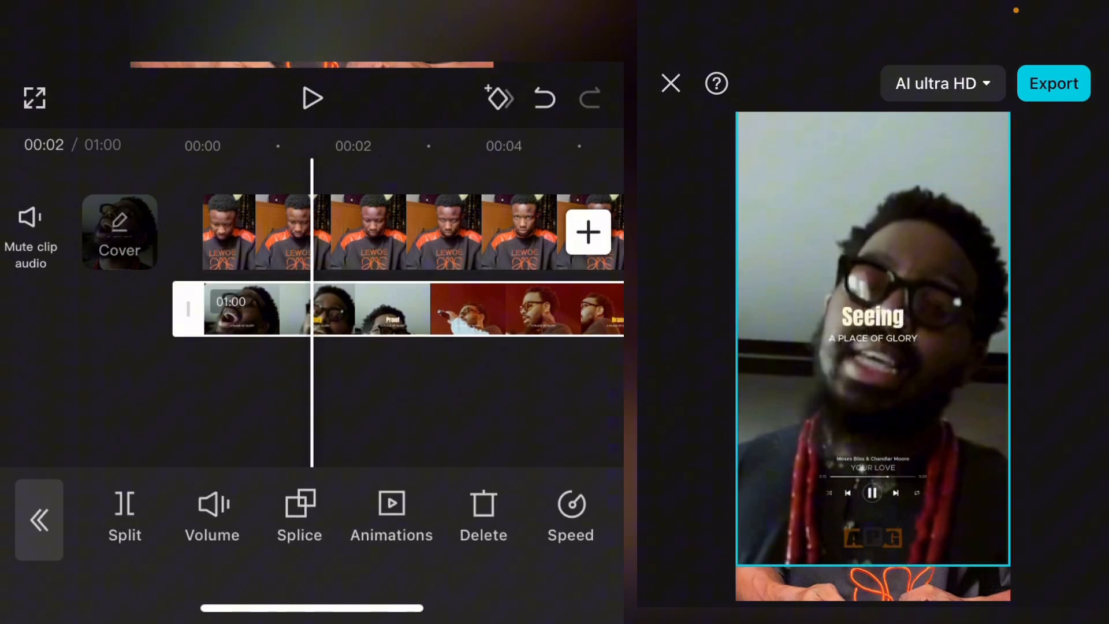
scroll(347, 520, "right", 10)
scroll(347, 521, "right", 10)
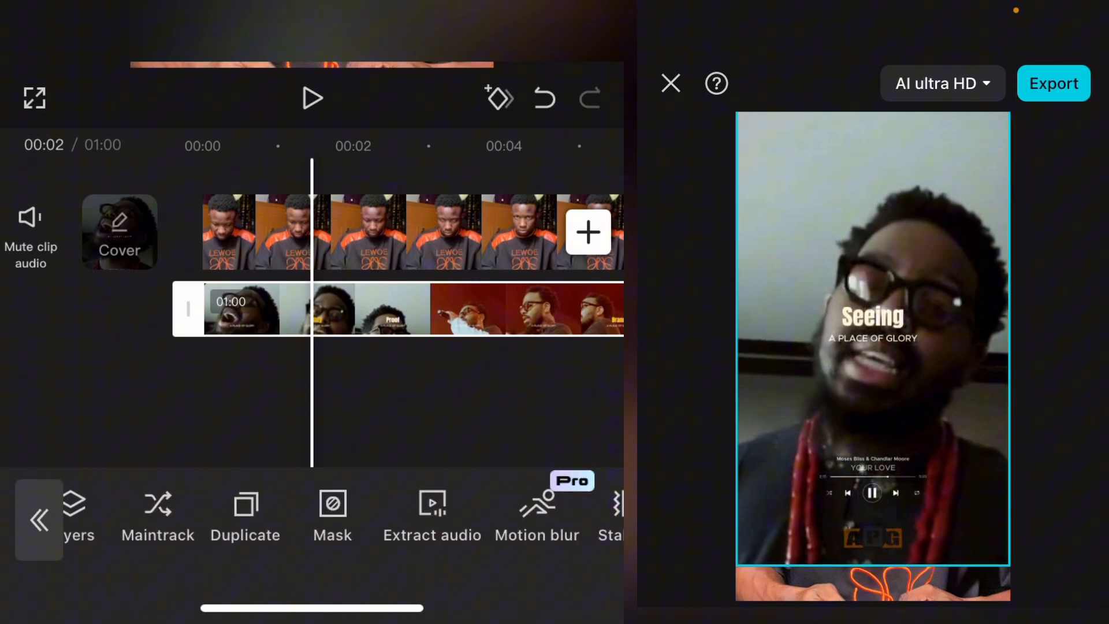
Apply a Horizontal mask to the overlay with its boundary lowered below the lyric text
left_click(334, 516)
left_click(157, 417)
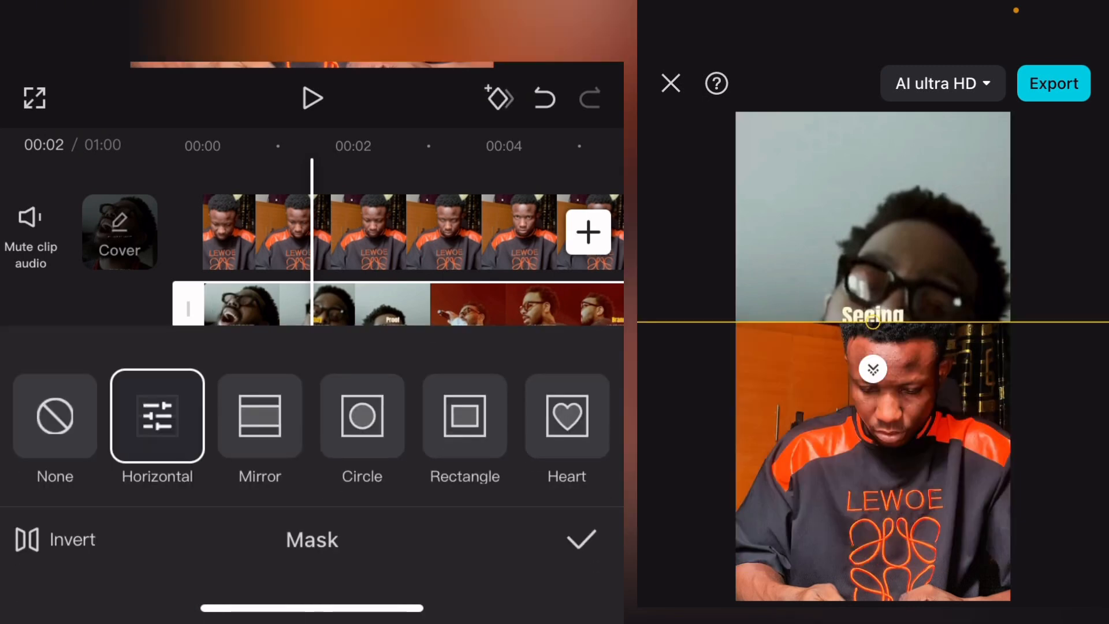
left_click_drag(875, 323, 874, 369)
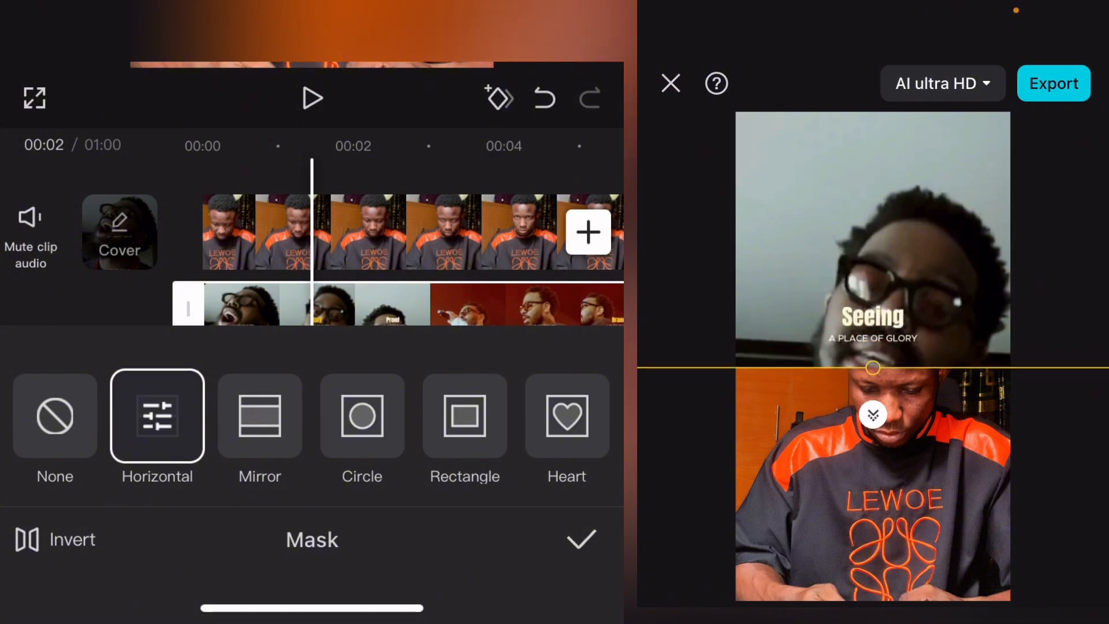
Feather the mask edge to about 91 and confirm the mask
left_click(157, 416)
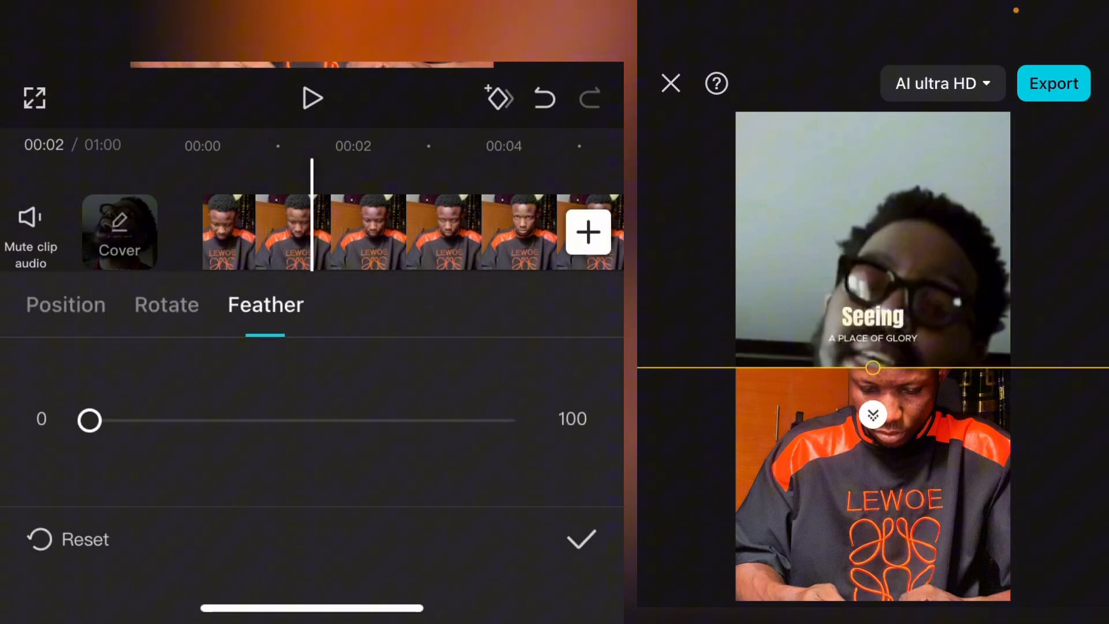
left_click_drag(90, 420, 447, 420)
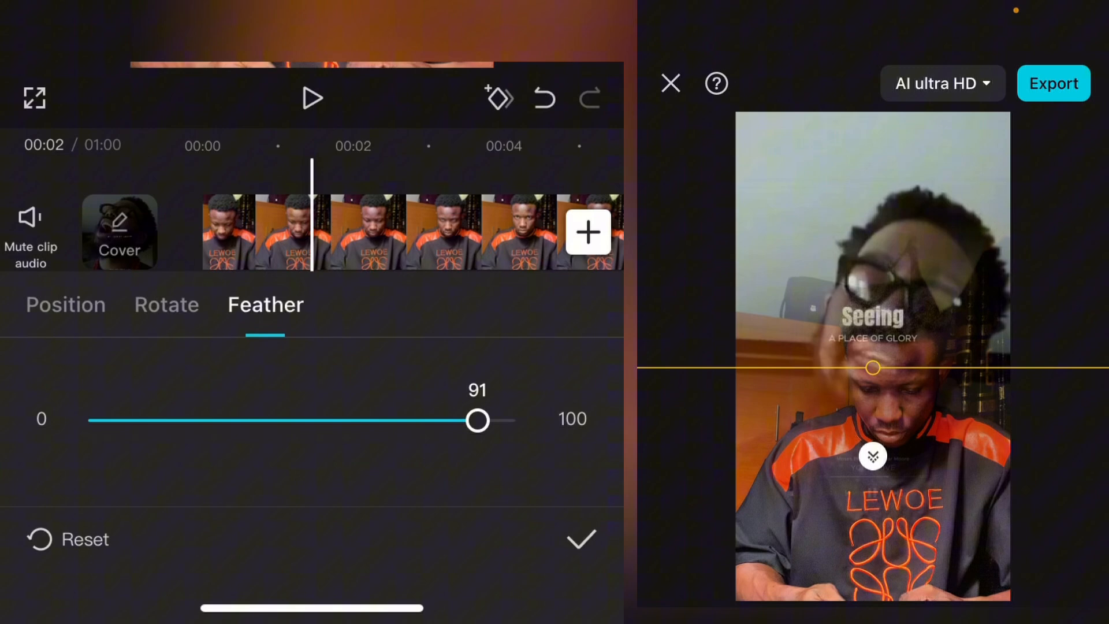
left_click(582, 539)
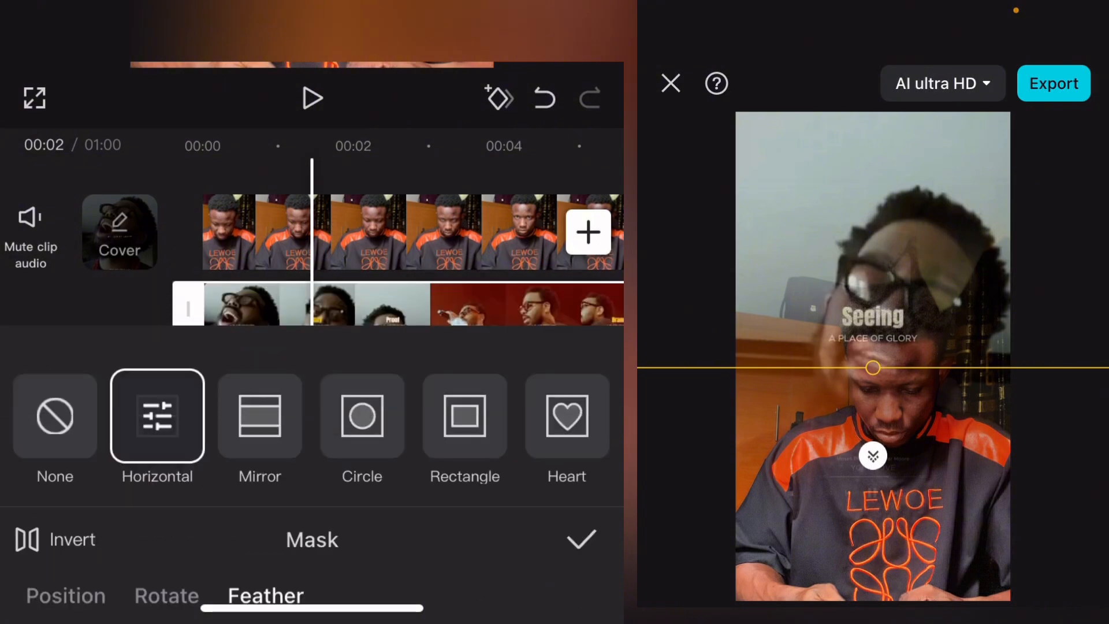
left_click(581, 539)
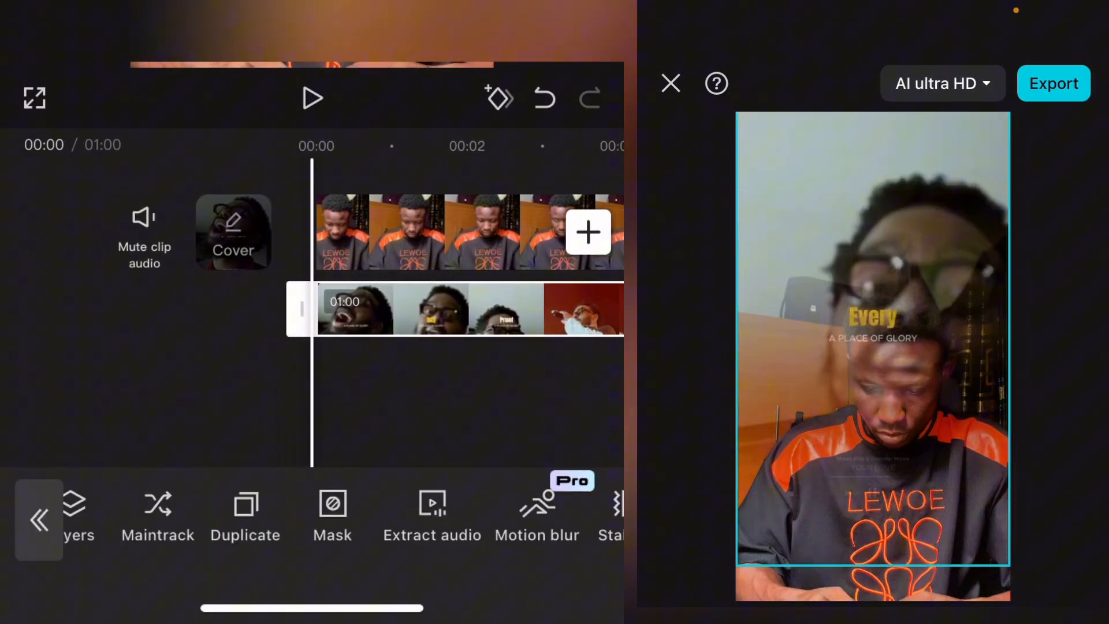
left_click(313, 100)
left_click(468, 400)
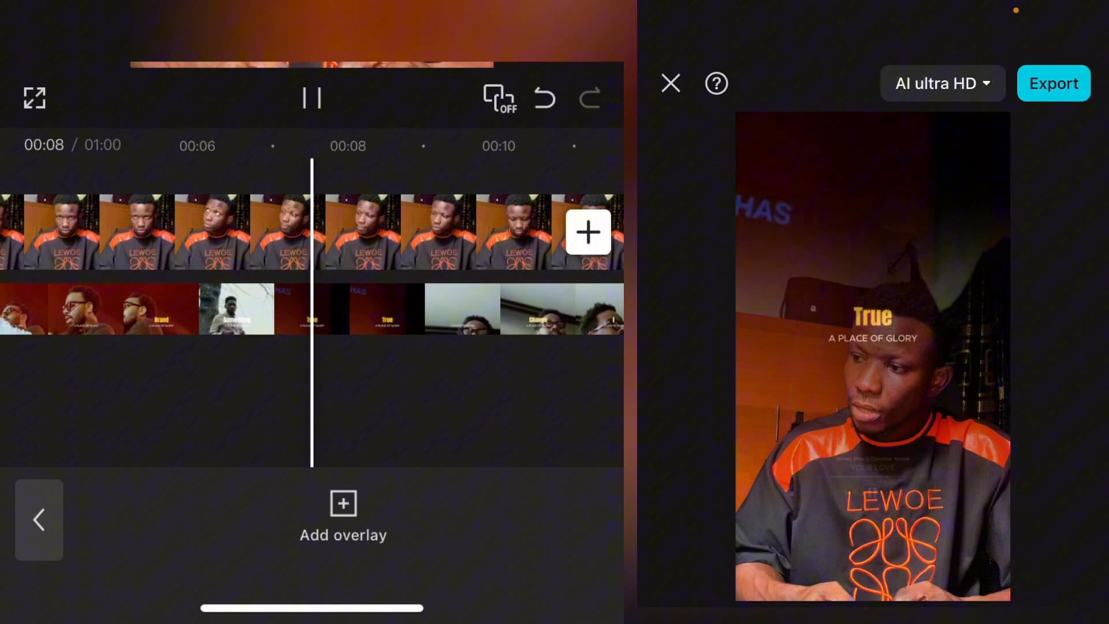
left_click(313, 98)
left_click_drag(173, 234, 478, 235)
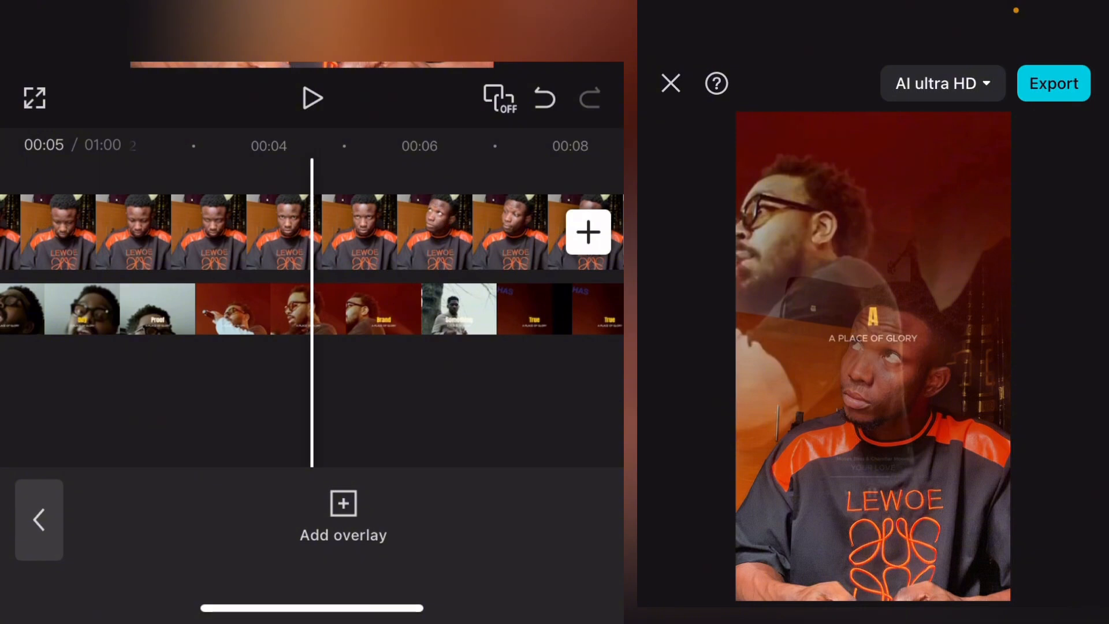
left_click(312, 98)
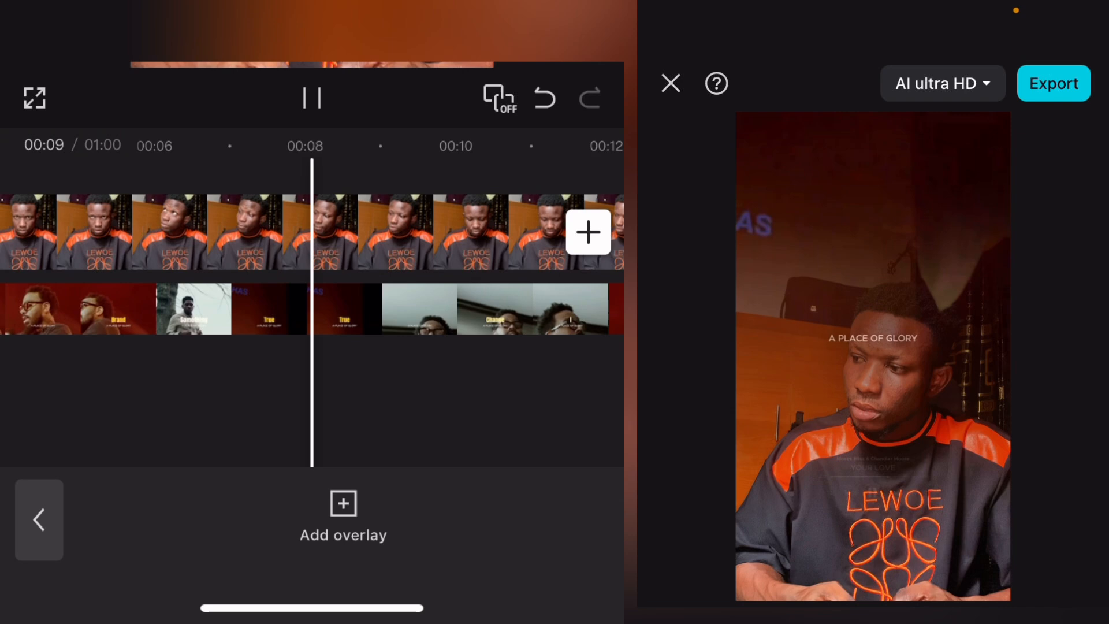
key("space")
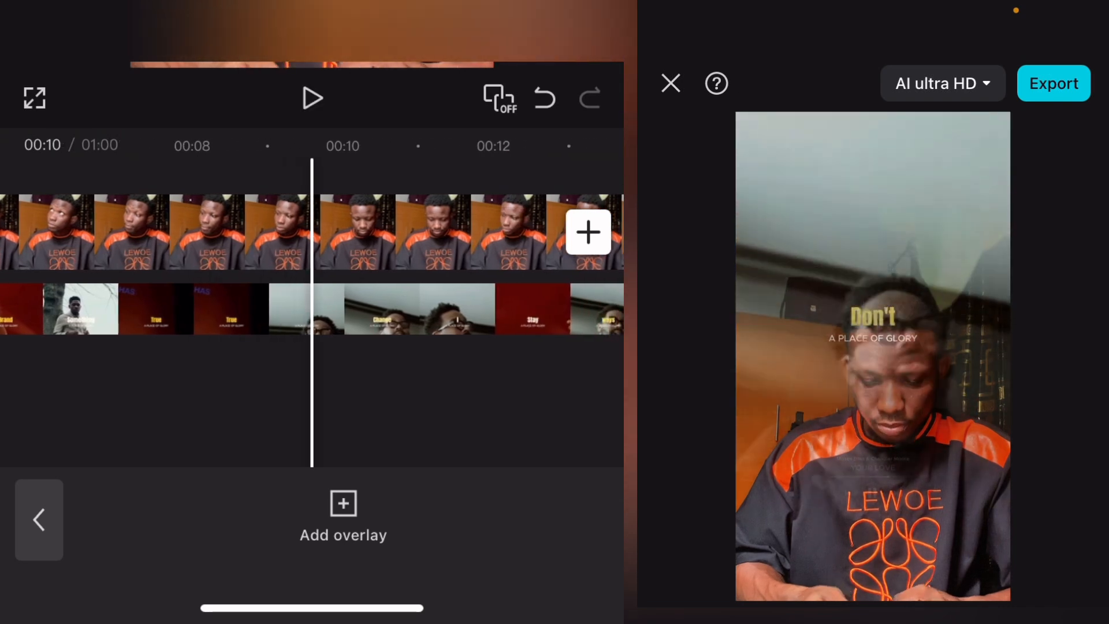
left_click(942, 83)
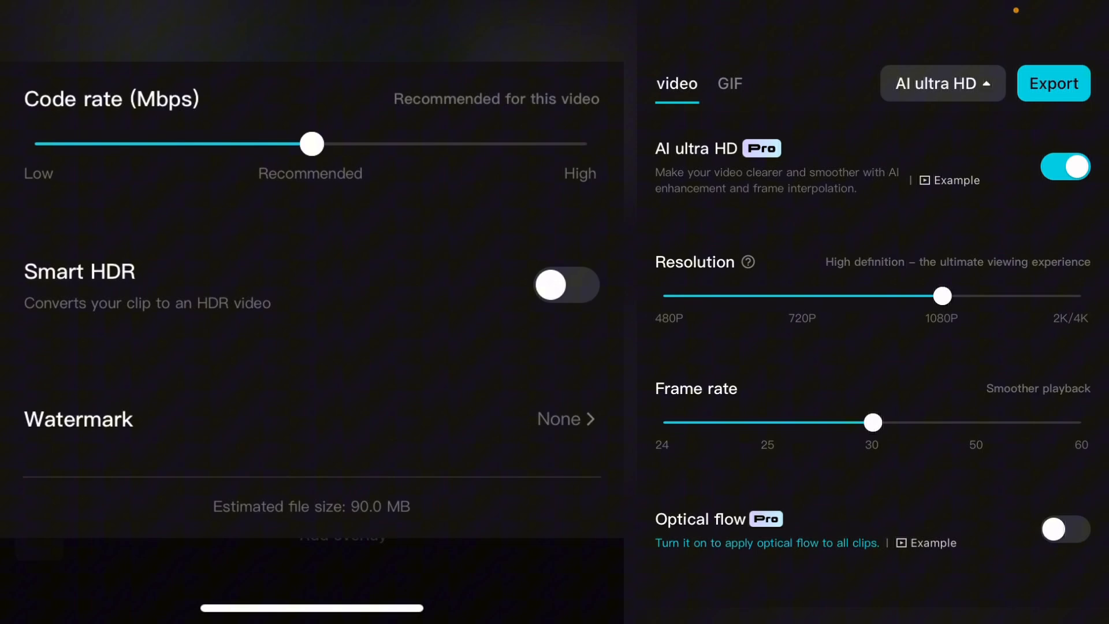
left_click(941, 83)
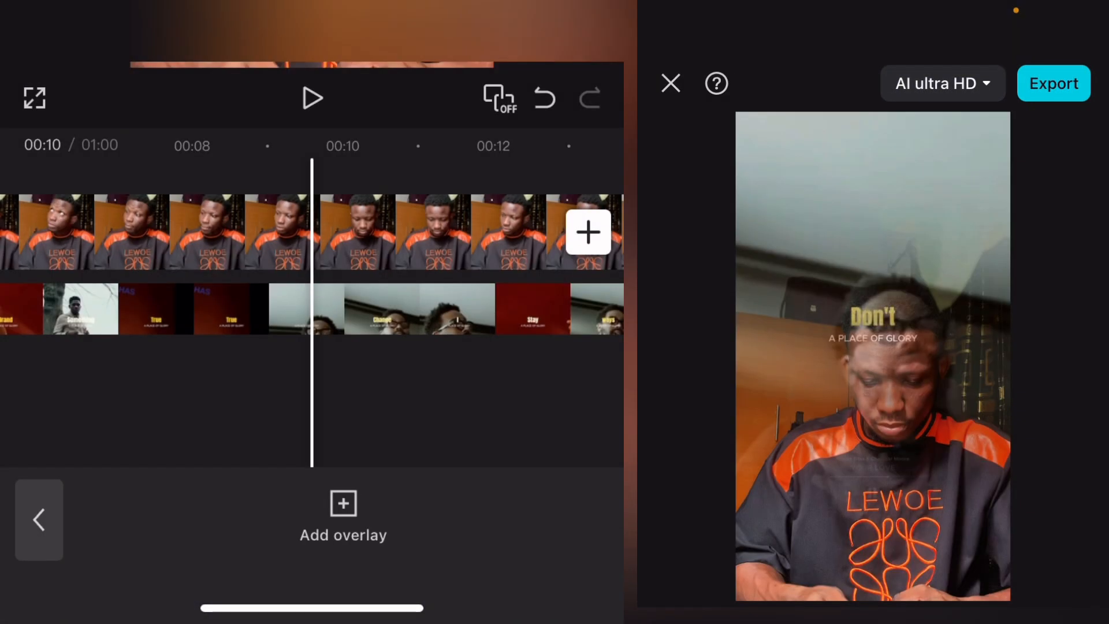